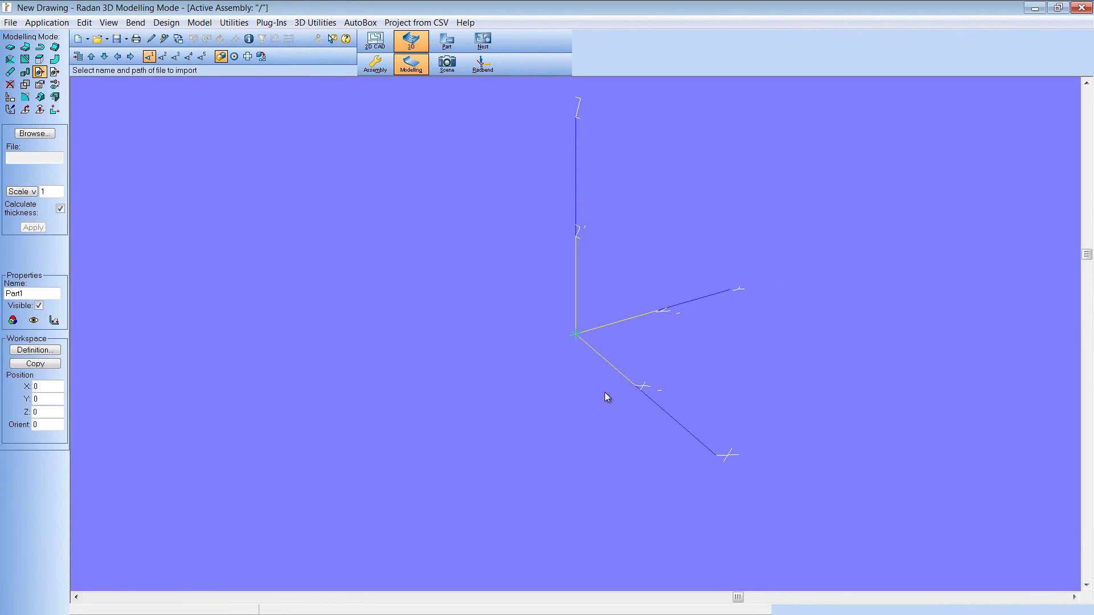
Step: Create the 100×100 base sheet and add a 50-long upright flange on one edge
click(9, 47)
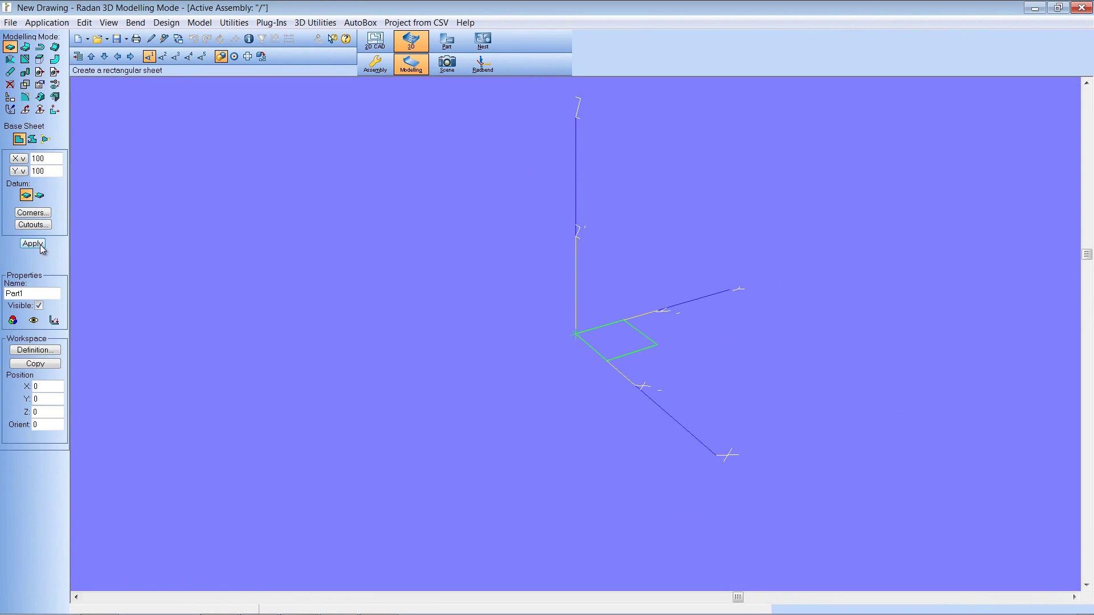
click(40, 245)
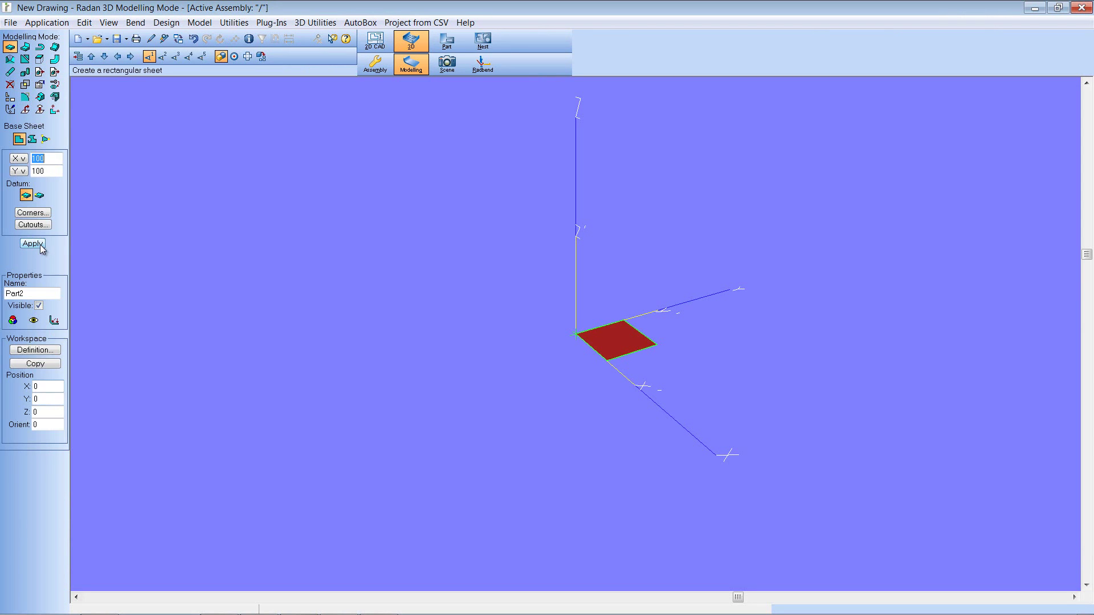
click(25, 47)
click(595, 329)
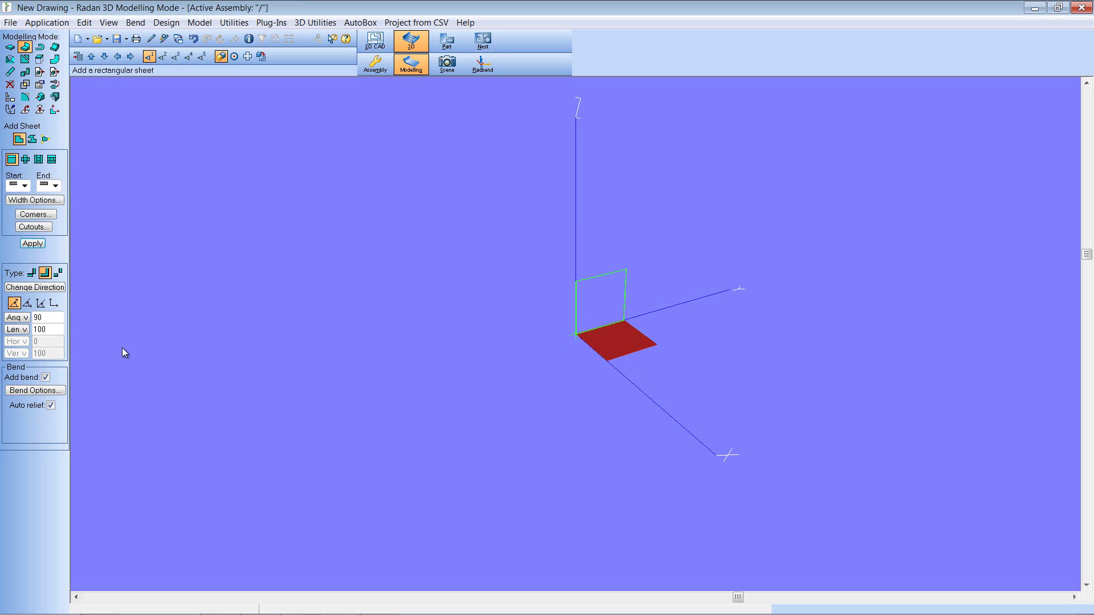
double_click(53, 332)
click(31, 272)
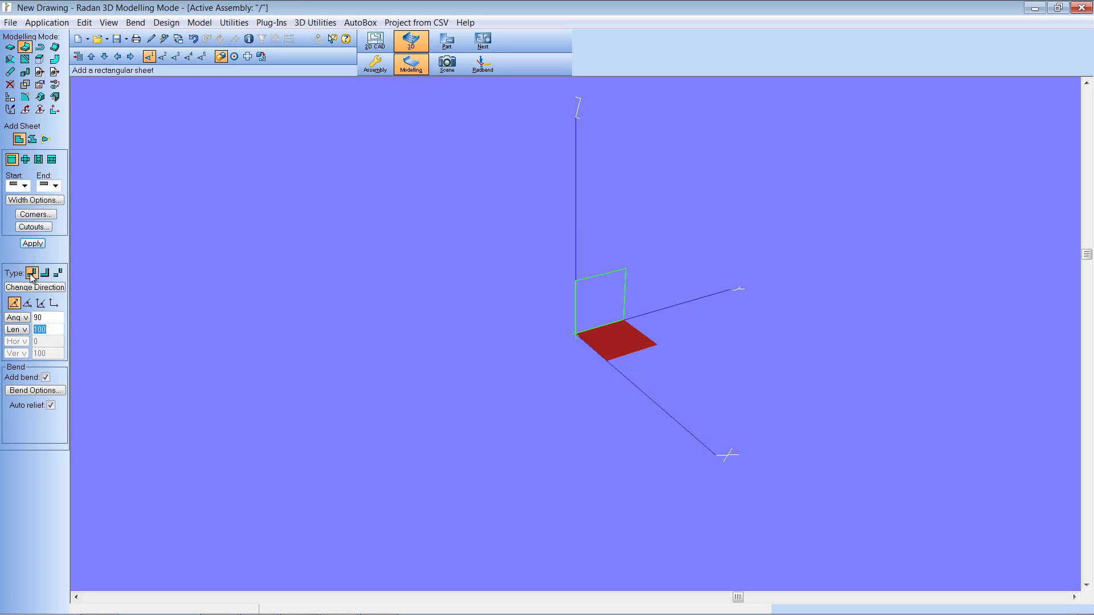
double_click(51, 331)
text(50)
click(39, 243)
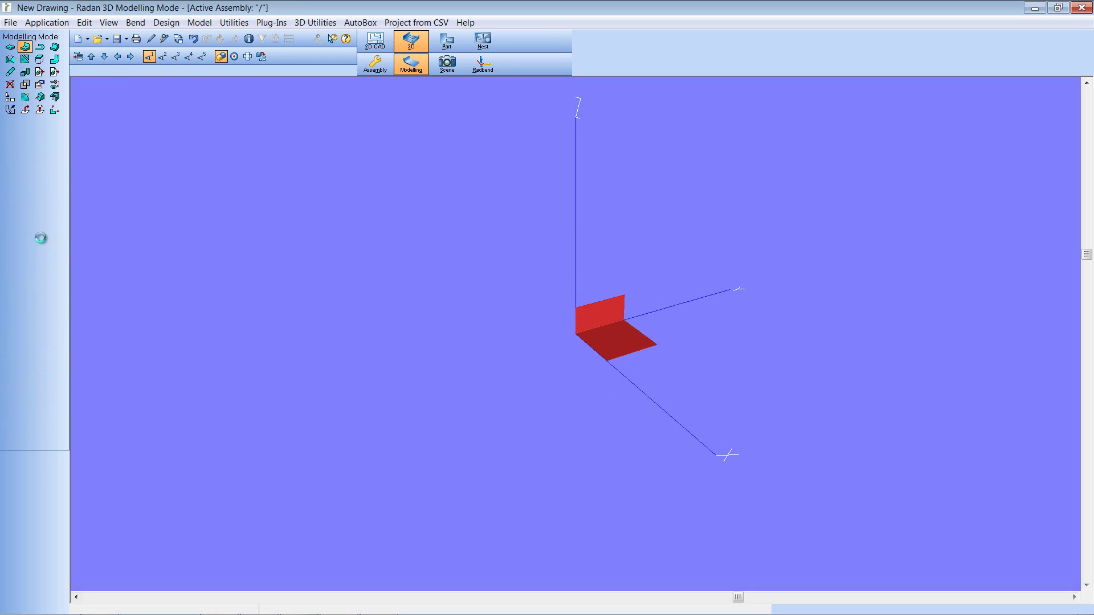
Step: Add a matching flange on the opposite edge and start a lip on the front flange's top
click(631, 351)
click(32, 243)
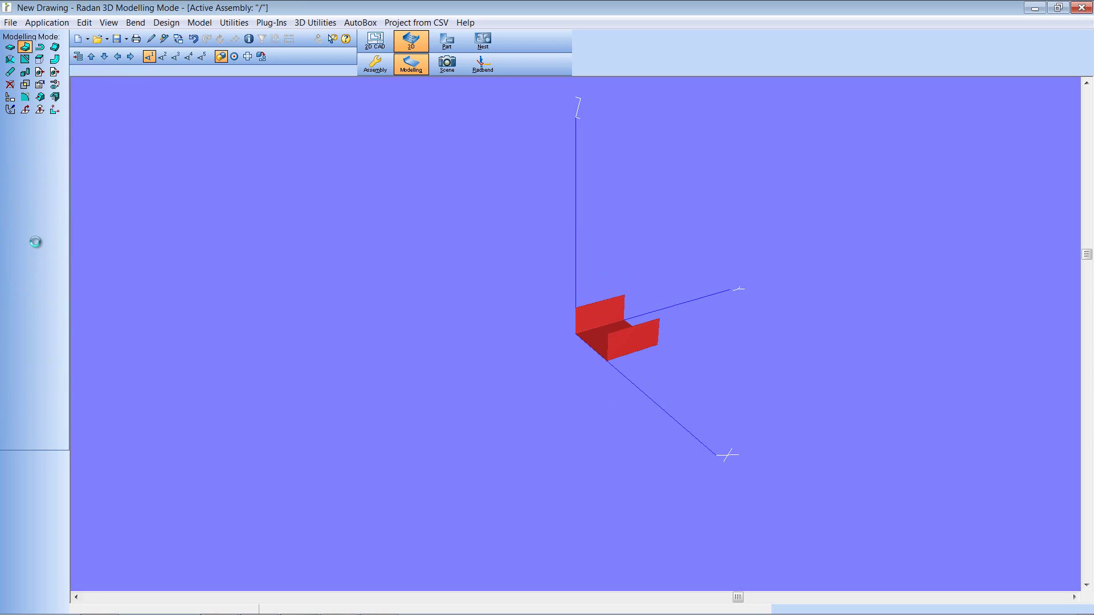
click(634, 330)
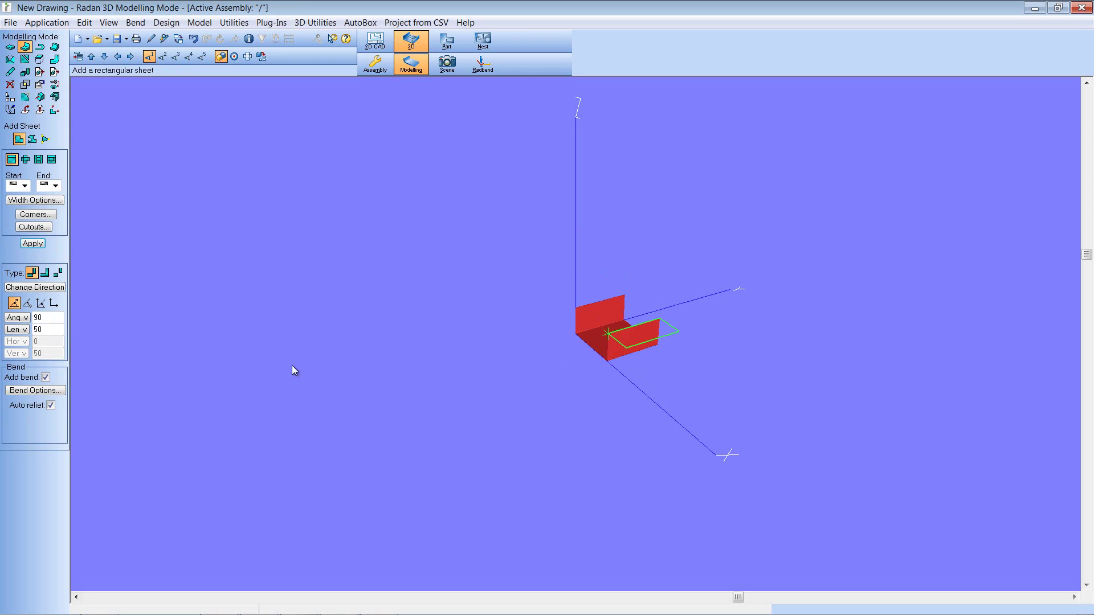
double_click(58, 330)
Step: Create the 25-long lip on the front flange and a side wall on the right edge
text(25)
click(35, 245)
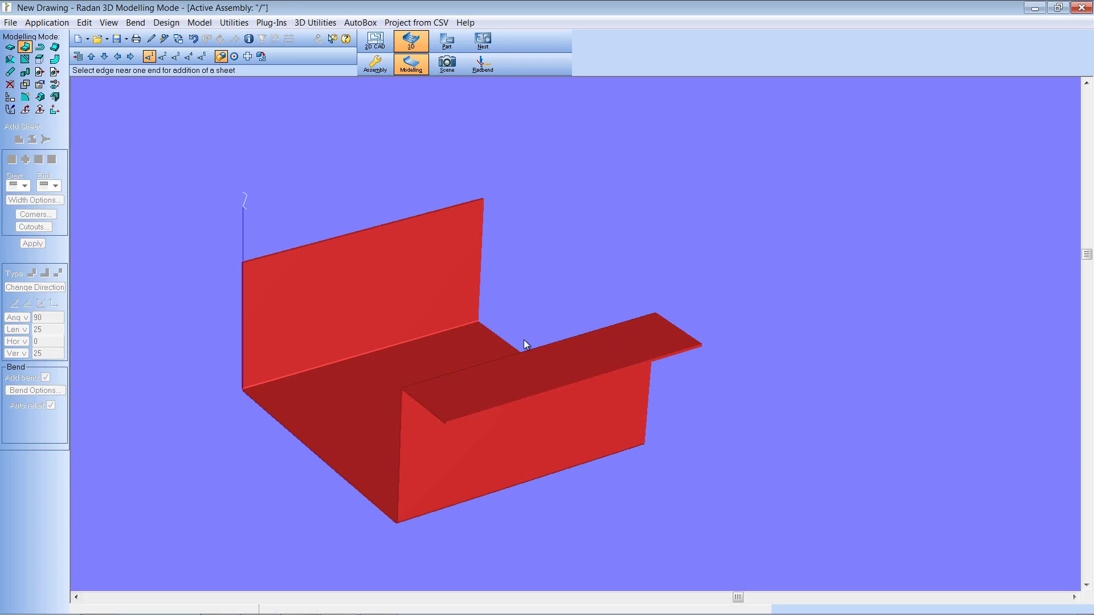
click(510, 346)
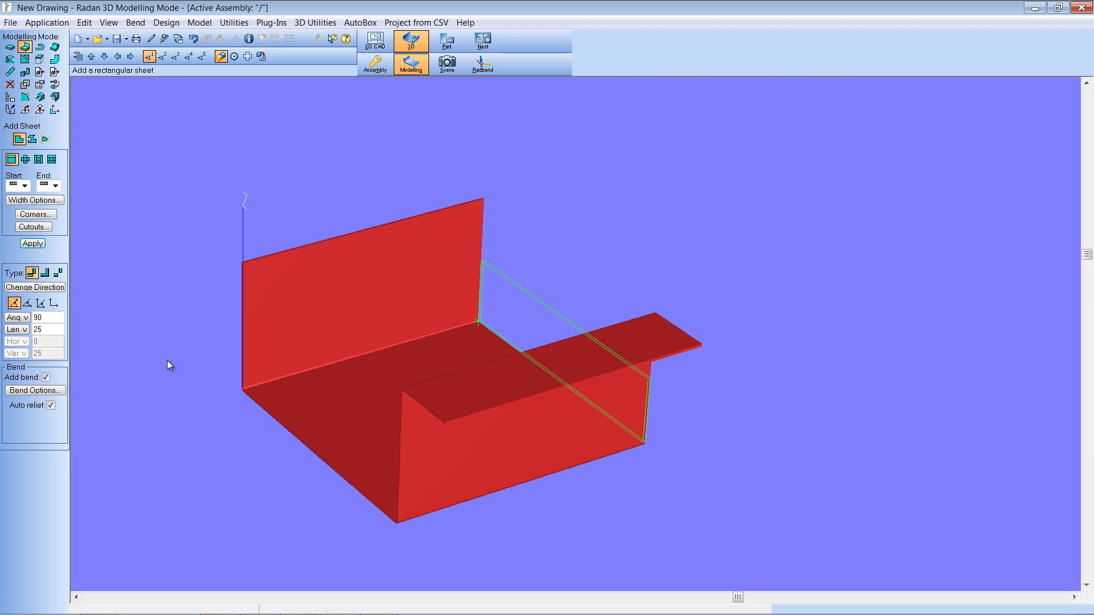
click(37, 245)
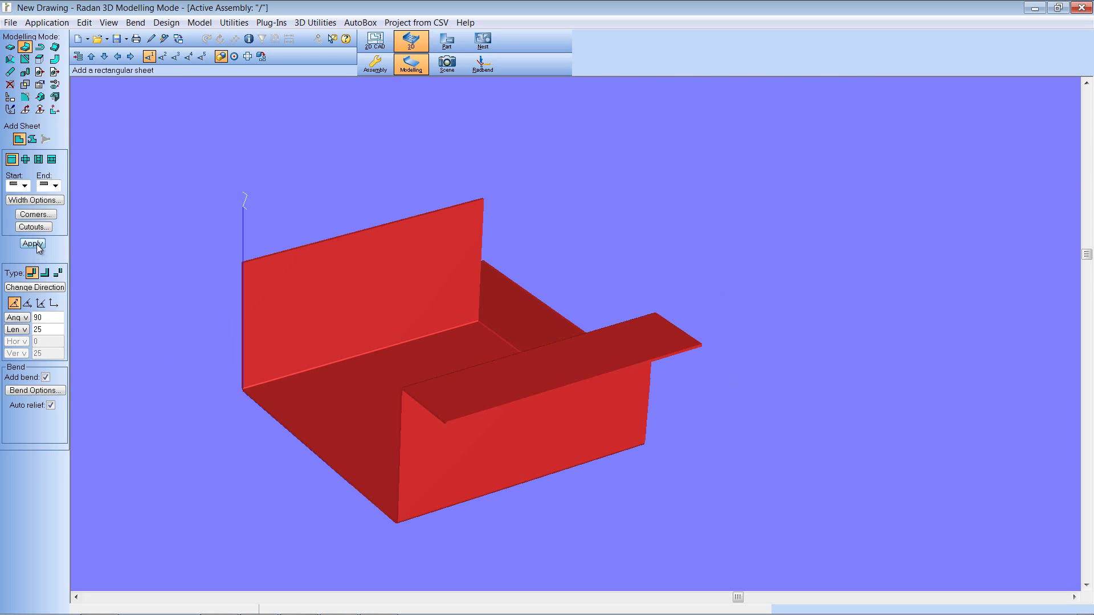
Step: Add the left side wall and orbit to inspect the four-sided open box
click(292, 428)
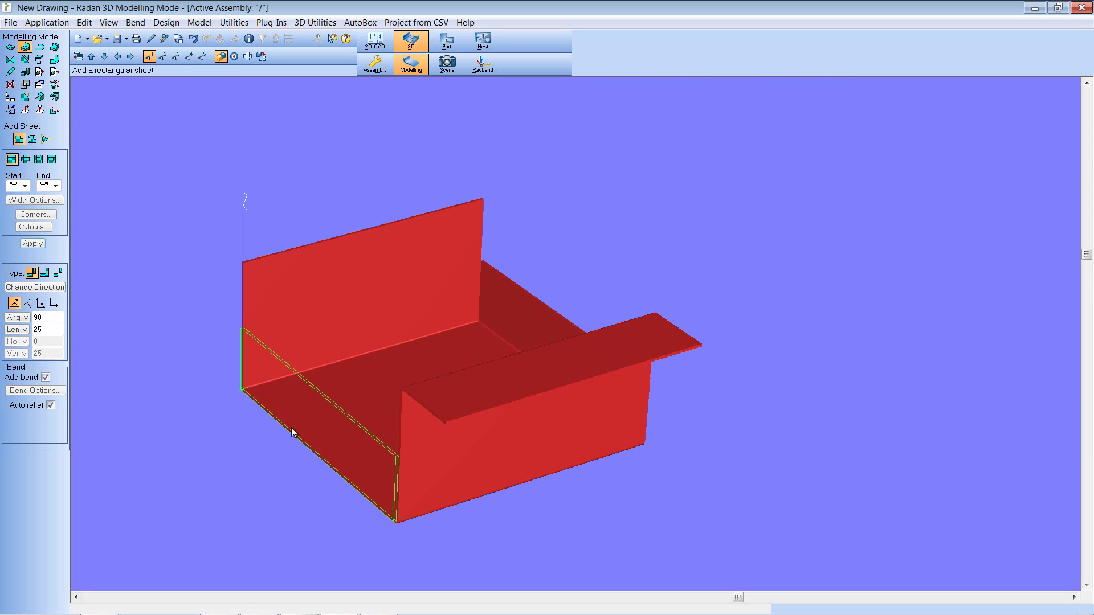
click(37, 243)
scroll(638, 279, down, 2)
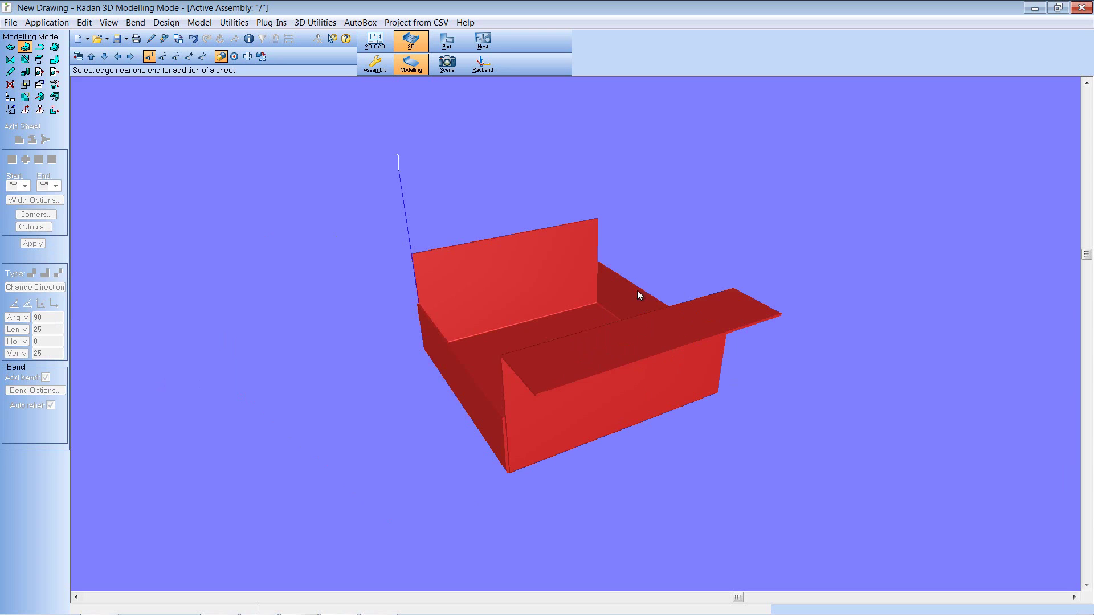
middle_drag(637, 290, 715, 268)
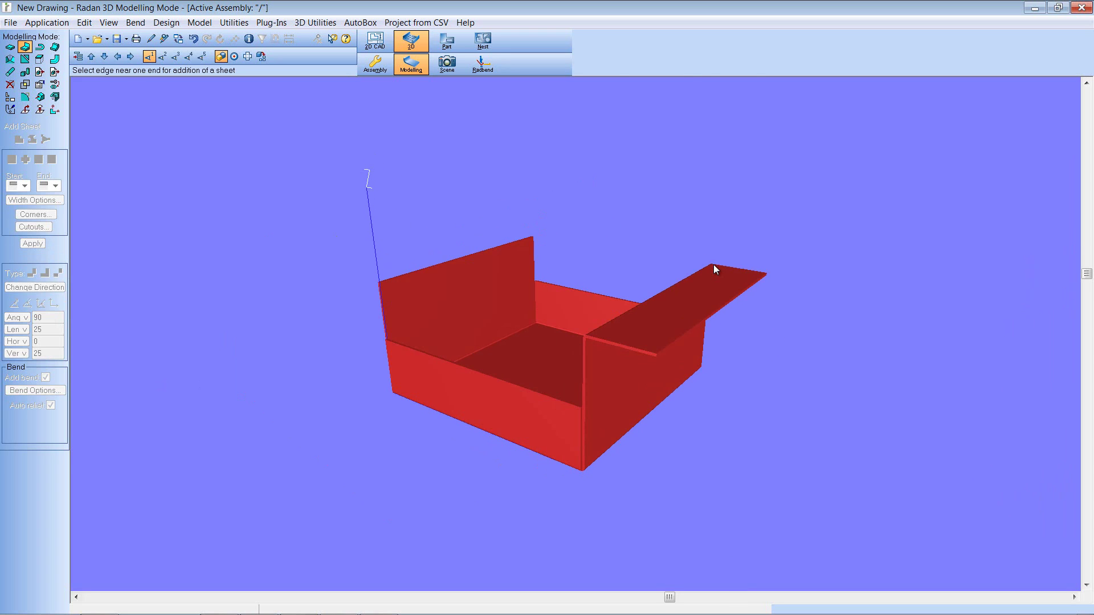
Step: Send the tray part from Radan 3D into Radbend
click(477, 70)
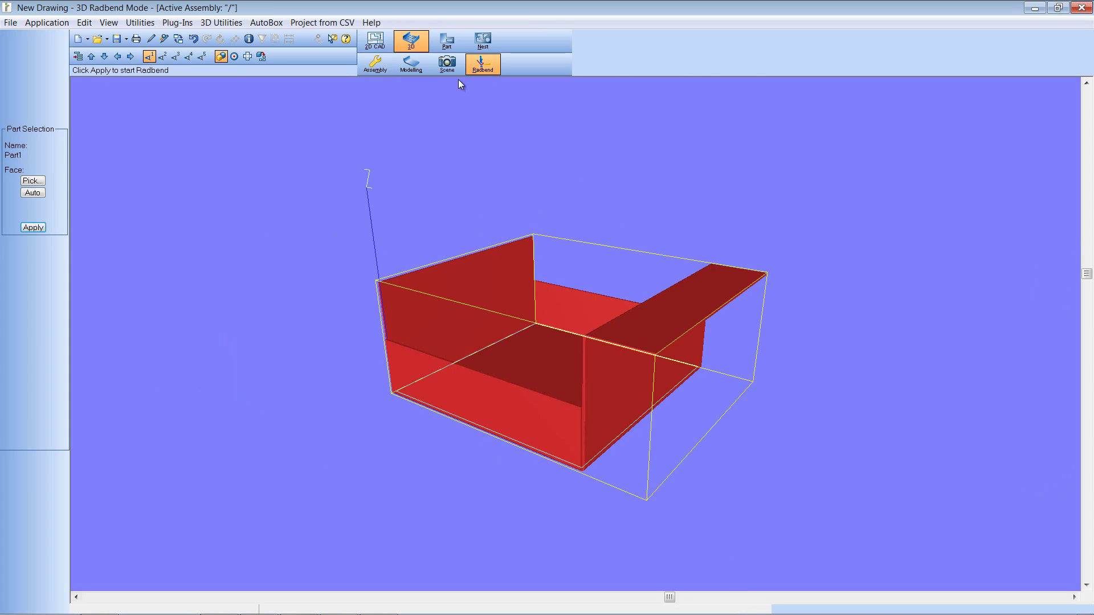
click(30, 229)
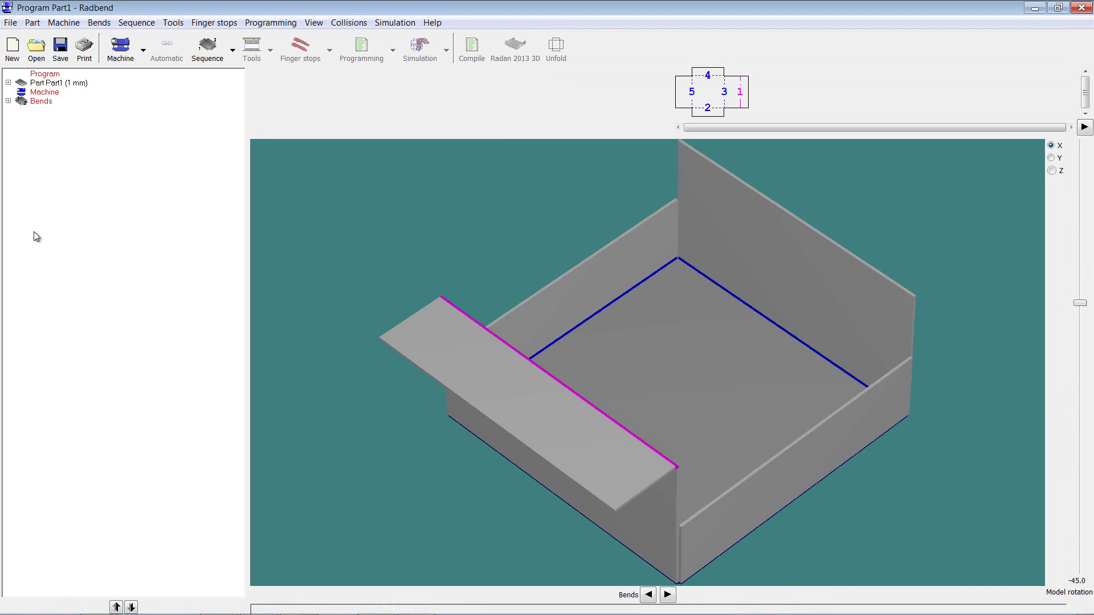
drag(647, 400, 700, 396)
Step: Select the Press WT Style machine and assign tooling and finger stops to all bends
click(143, 50)
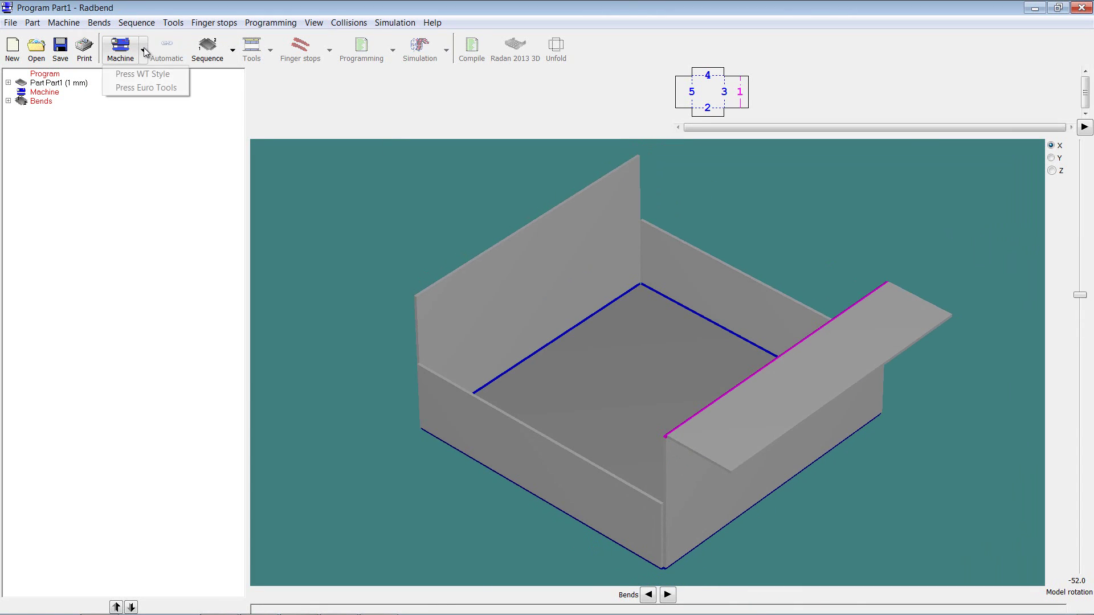
click(144, 74)
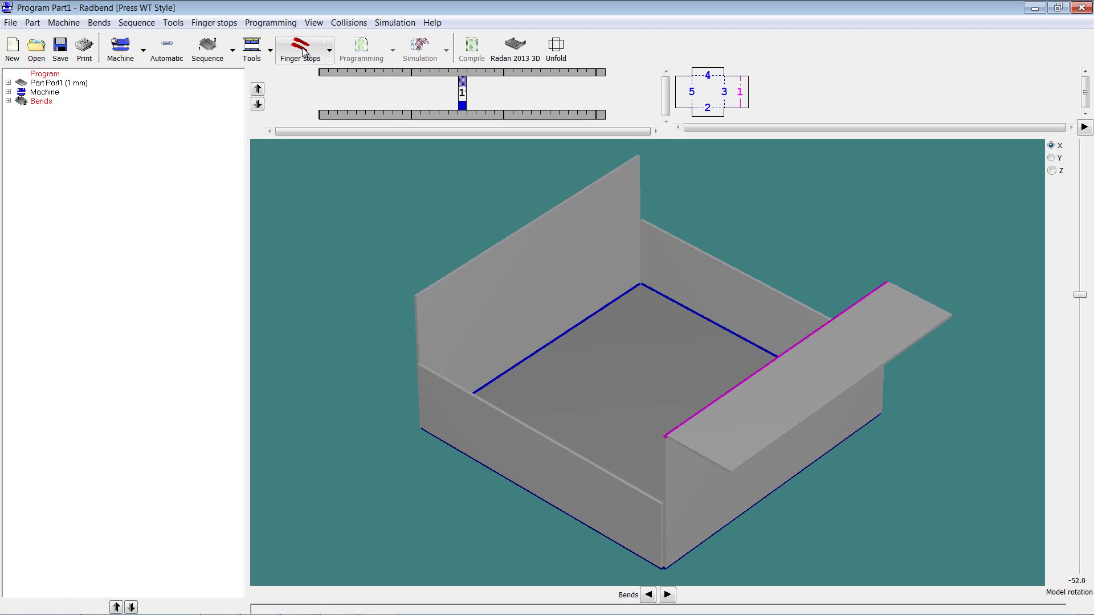
click(300, 47)
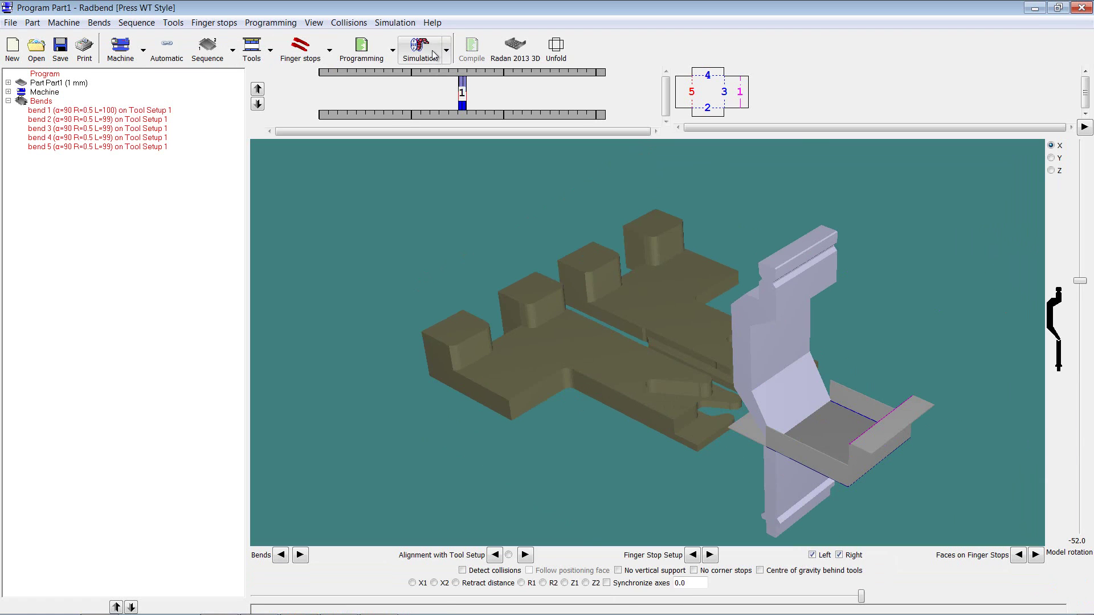
Step: Play the bending simulation through all five operations, then bring up the Part menu
click(437, 62)
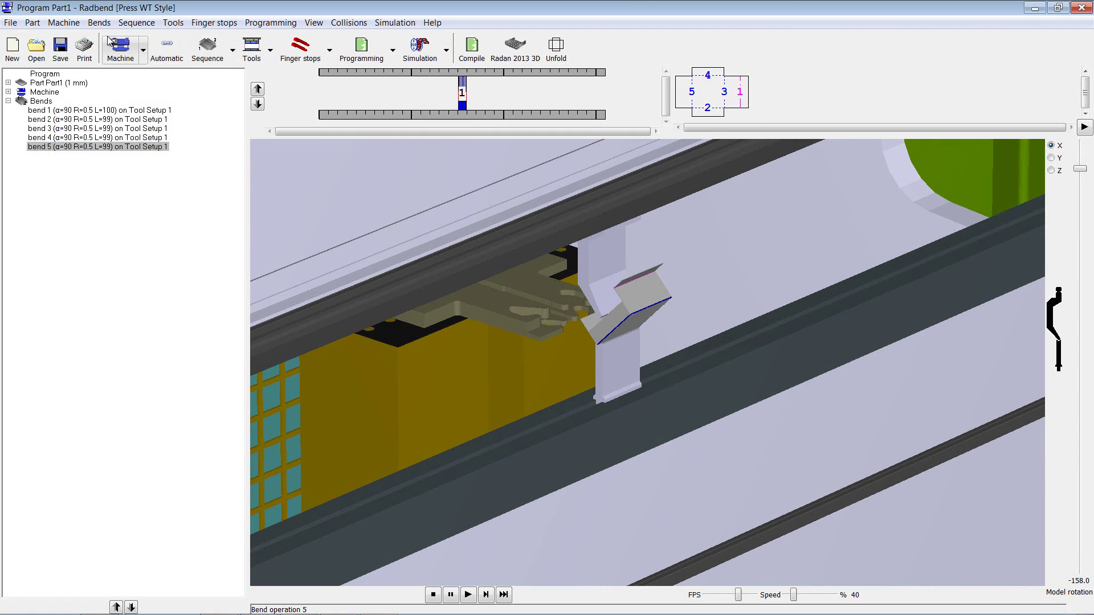
click(34, 23)
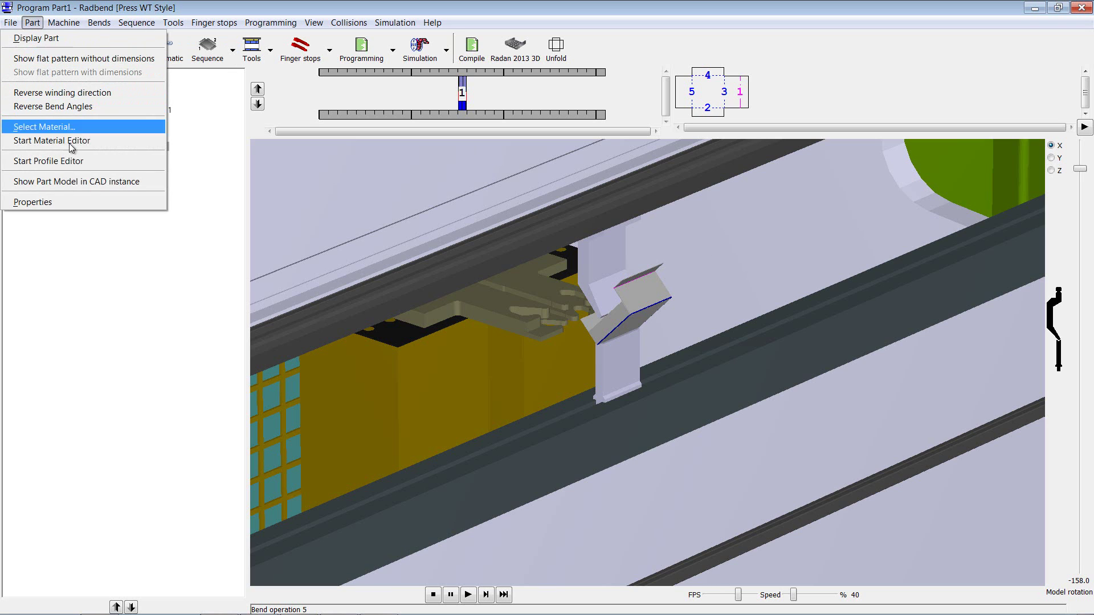
Step: Show the part model back in Radan 3D and switch to Modelling
click(75, 181)
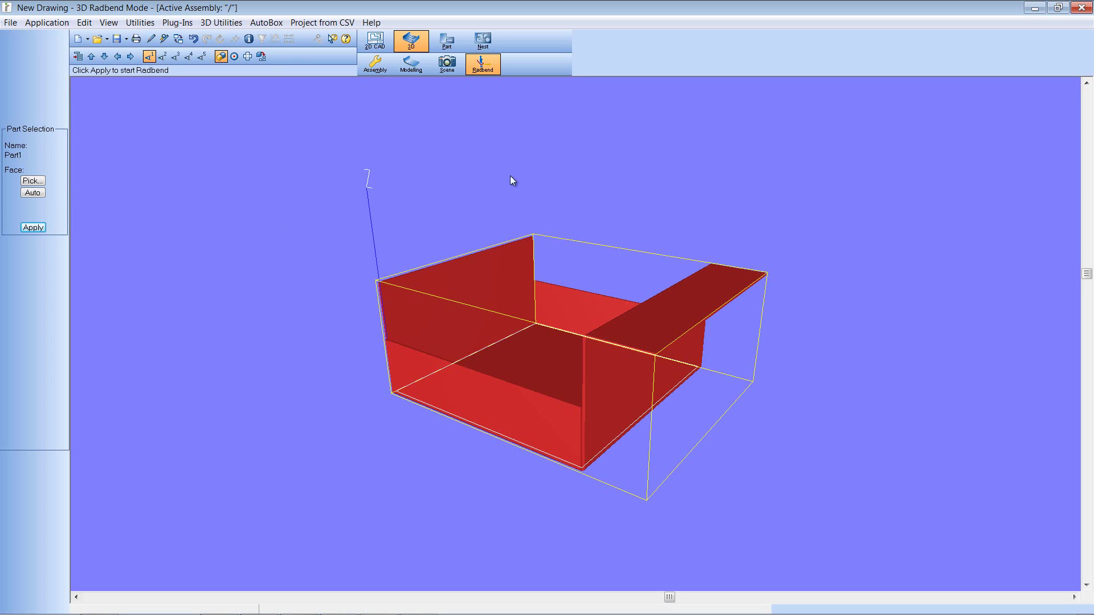
middle_drag(573, 202, 530, 217)
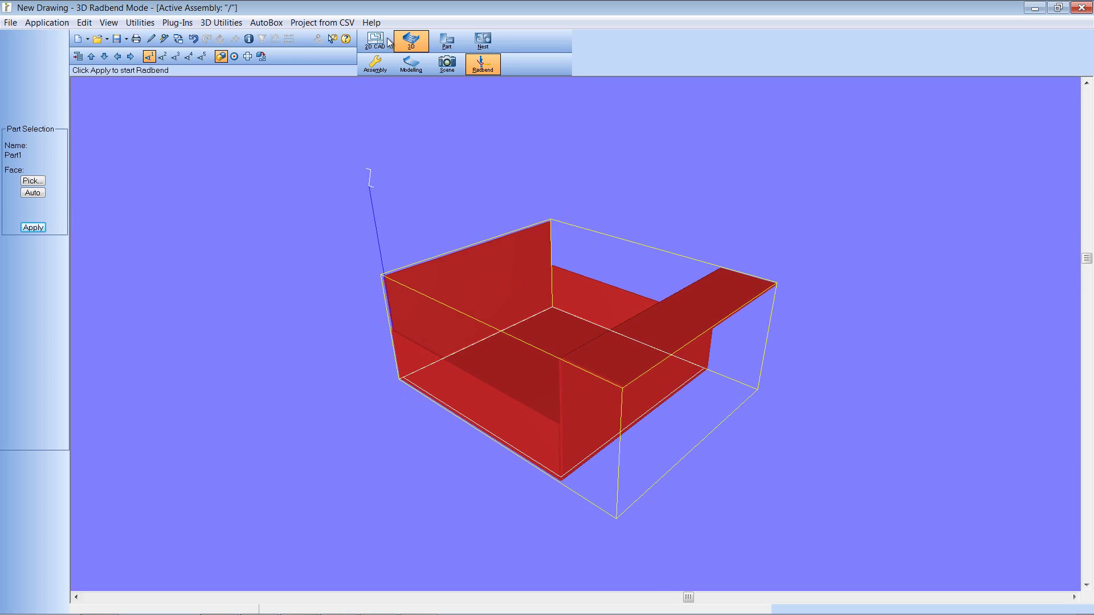
click(411, 65)
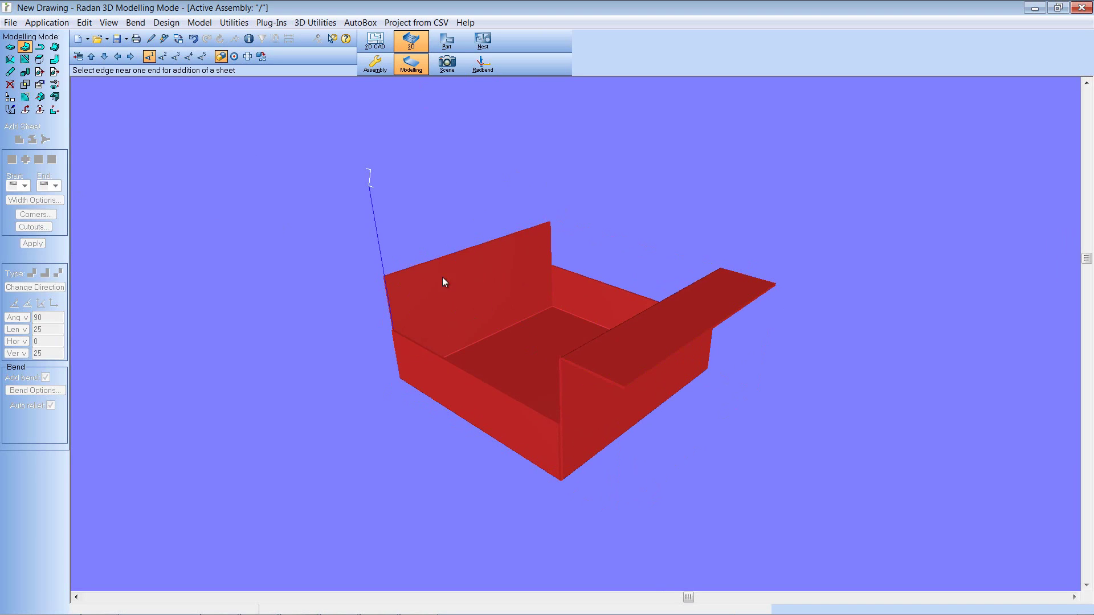
Step: Change the base sheet's Y length from 100 to 500, turning the tray into a channel
click(39, 85)
click(540, 347)
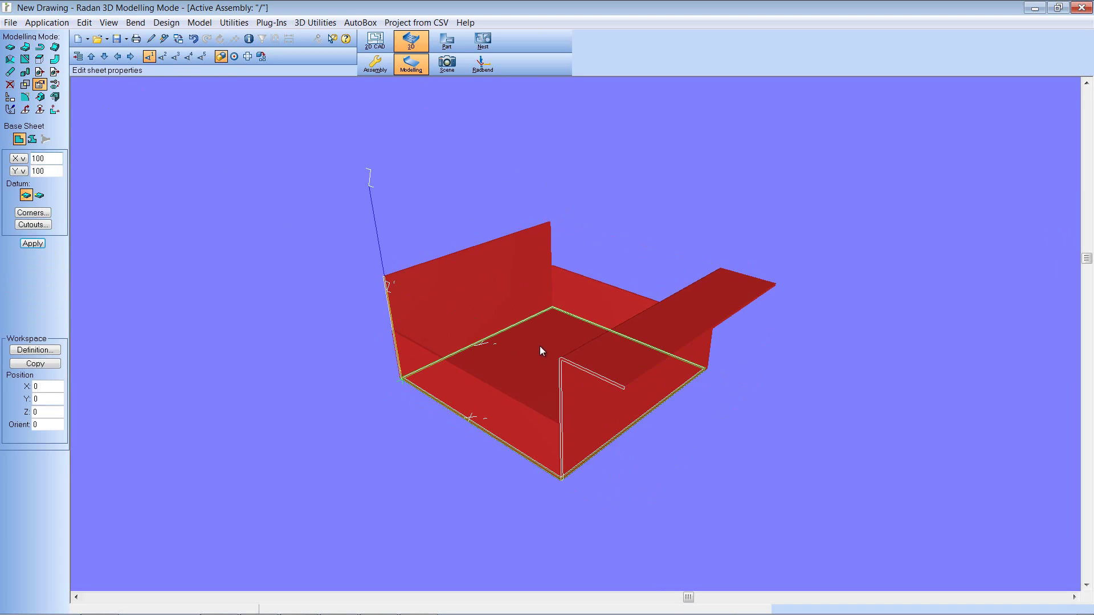
double_click(56, 172)
text(500)
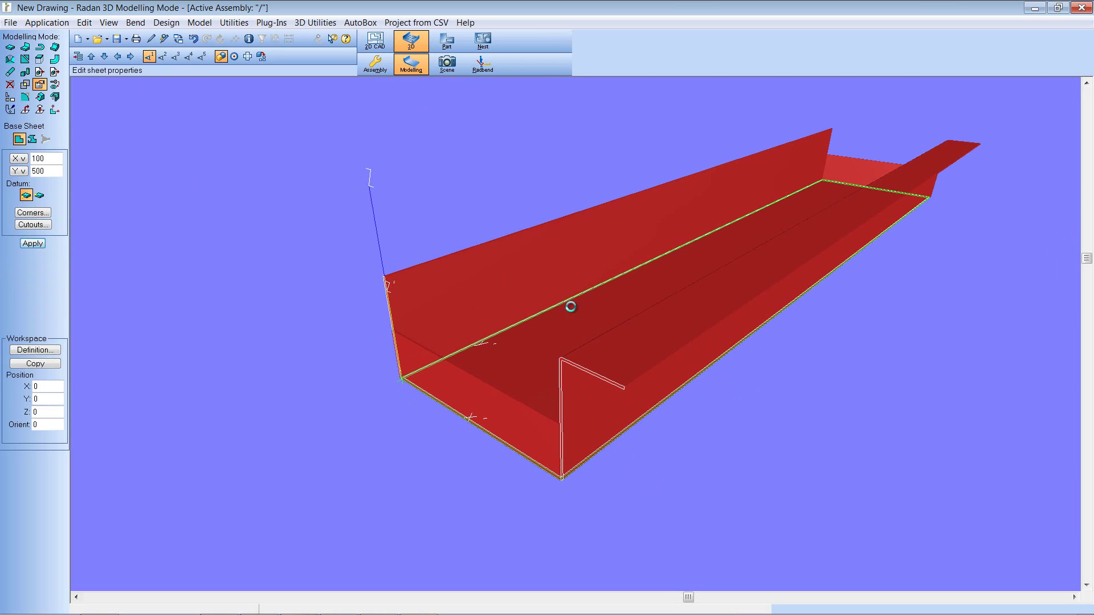
scroll(570, 306, down, 5)
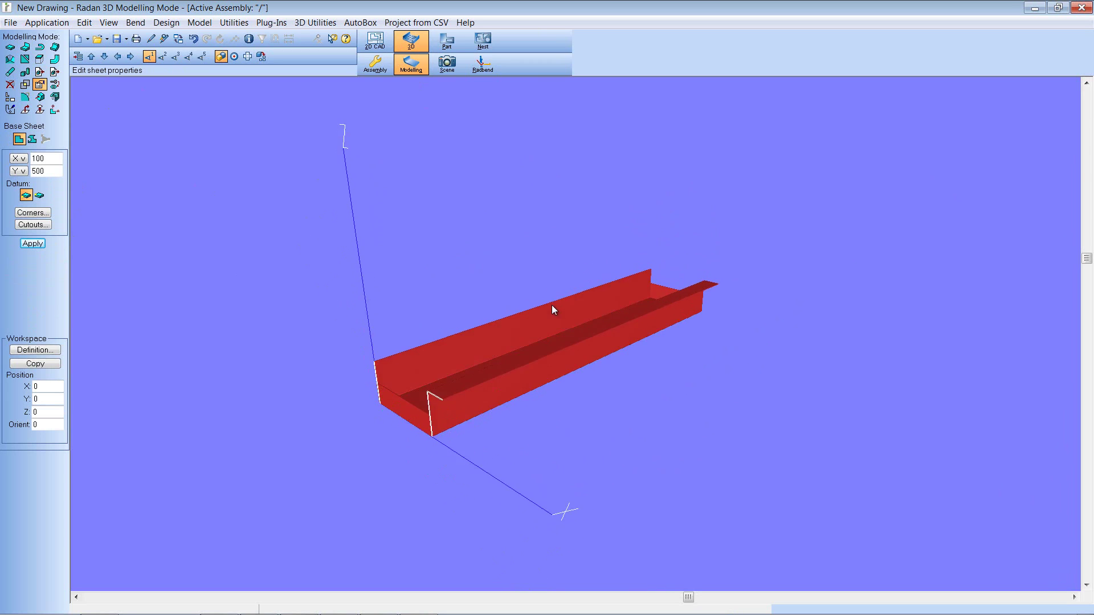
middle_drag(551, 310, 539, 306)
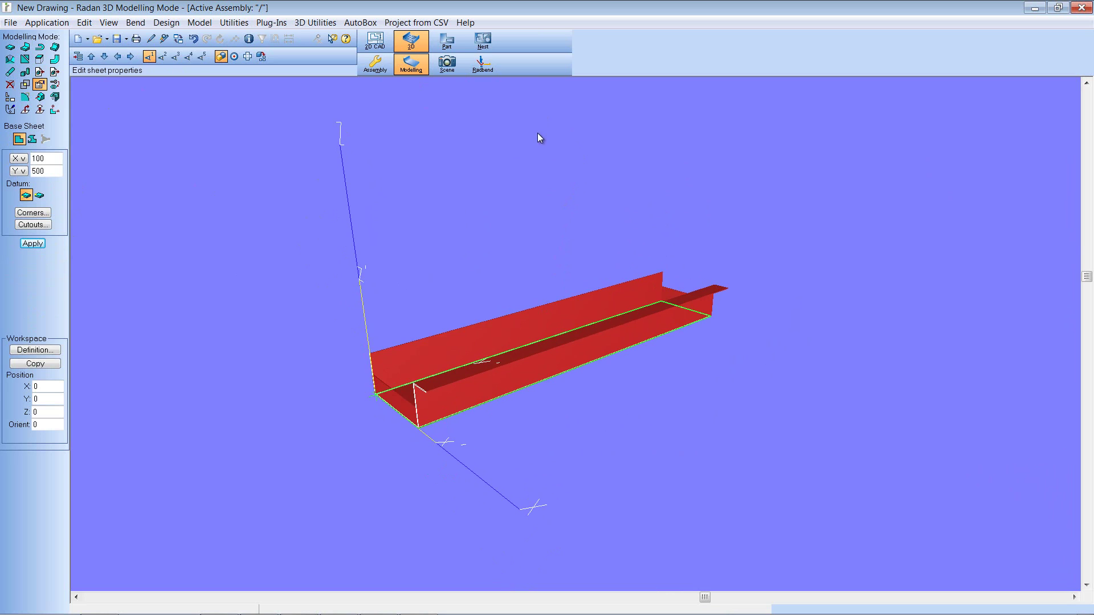
Step: Send the lengthened channel to the running Radbend and accept parametric reprogramming
click(484, 72)
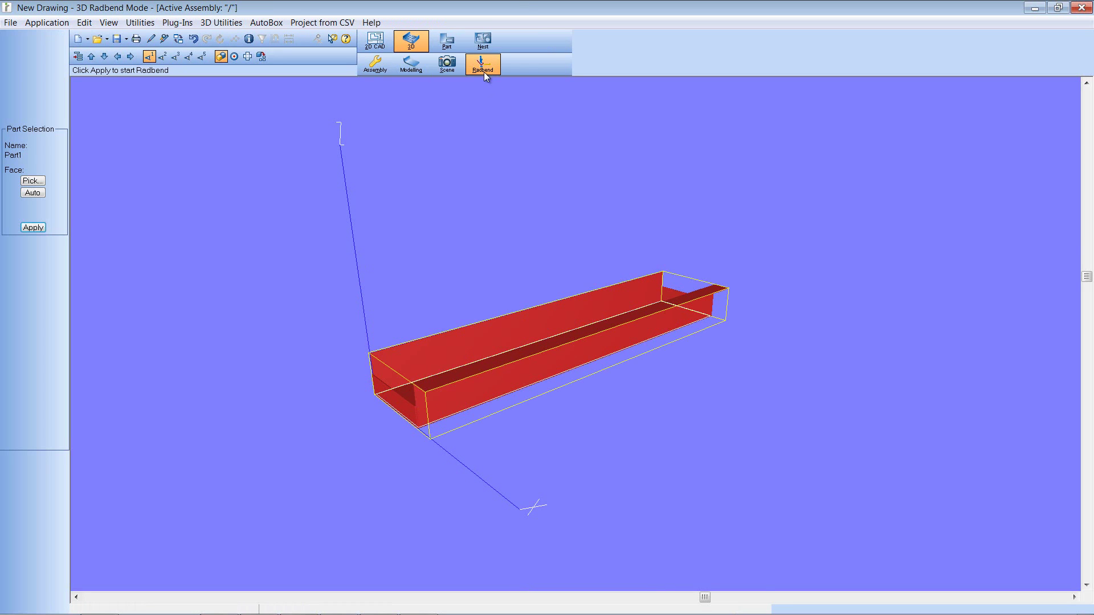
click(34, 227)
drag(552, 272, 484, 157)
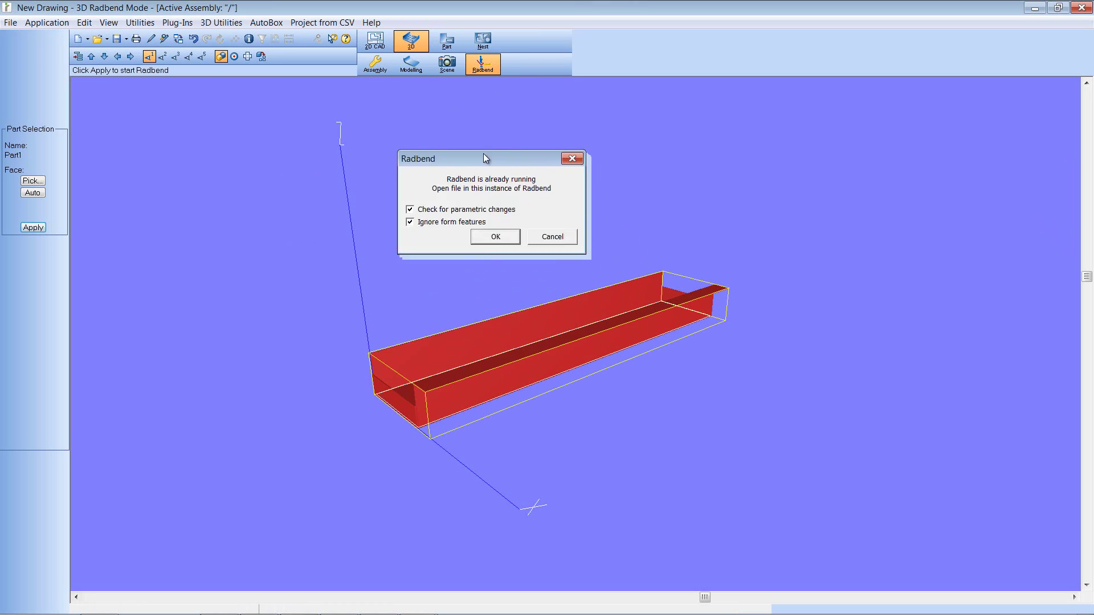
click(493, 228)
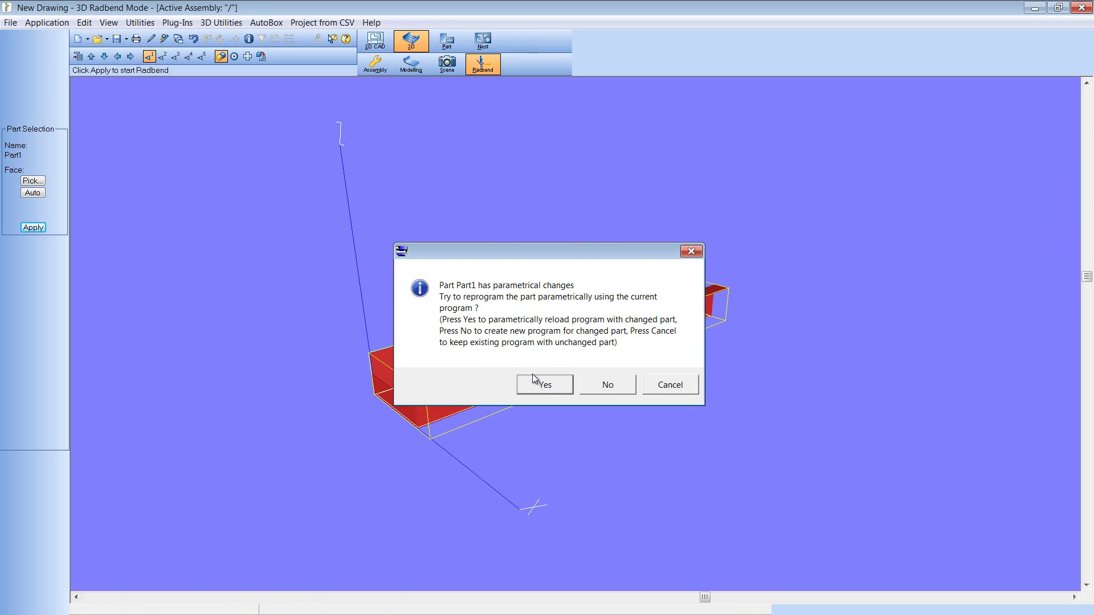
click(544, 383)
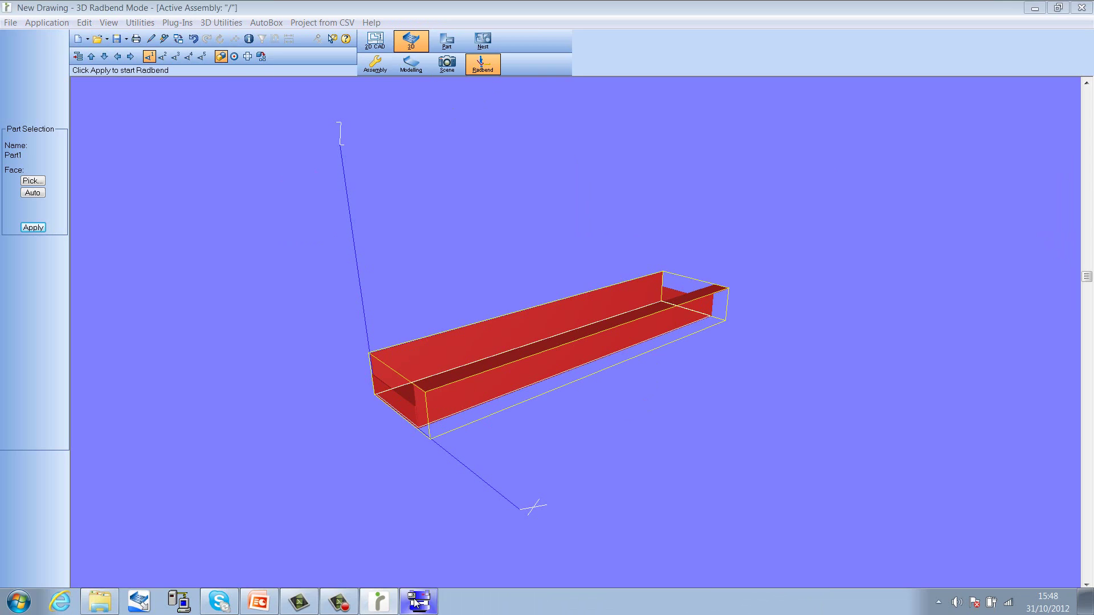
Step: Bring up the Radbend window and rotate the channel to check its updated 500 mm bends
click(416, 601)
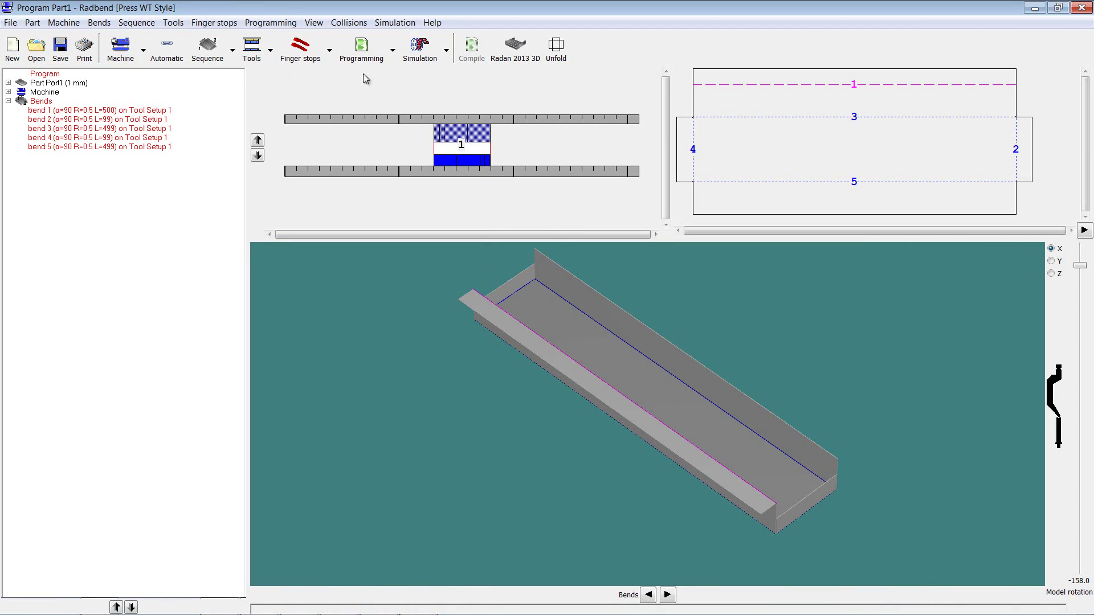
drag(687, 437, 737, 433)
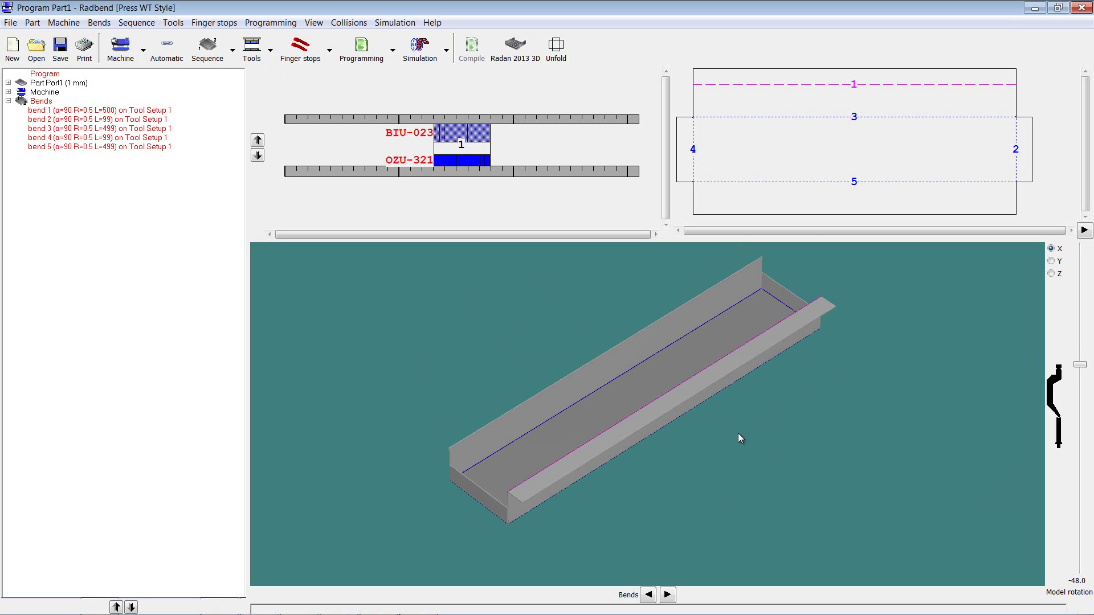
Step: Run the full press-brake simulation for the lengthened channel, zoomed into the working area
click(419, 48)
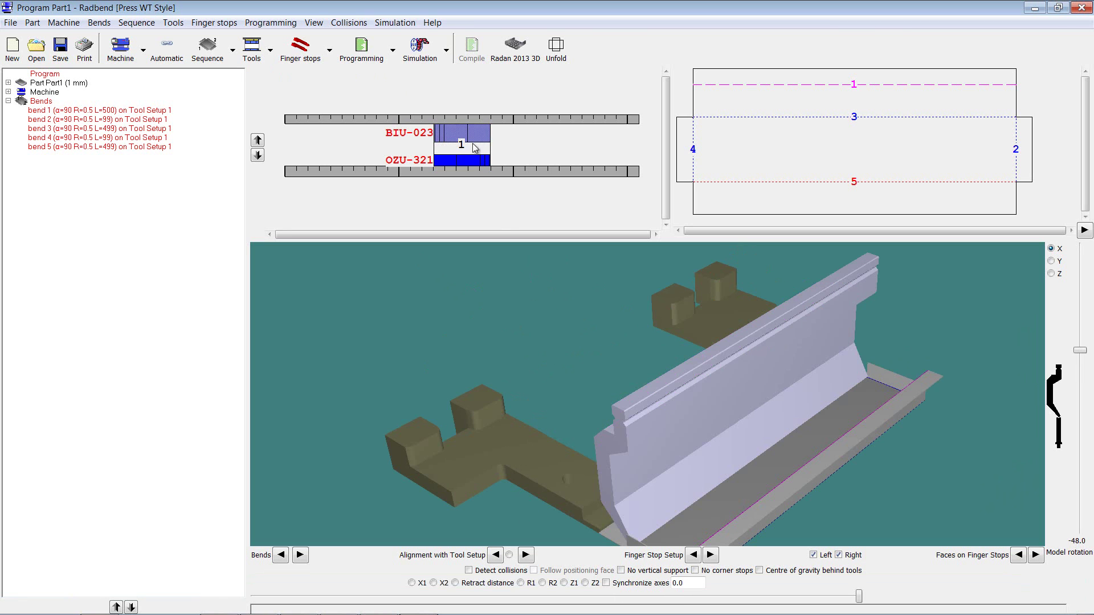
click(419, 48)
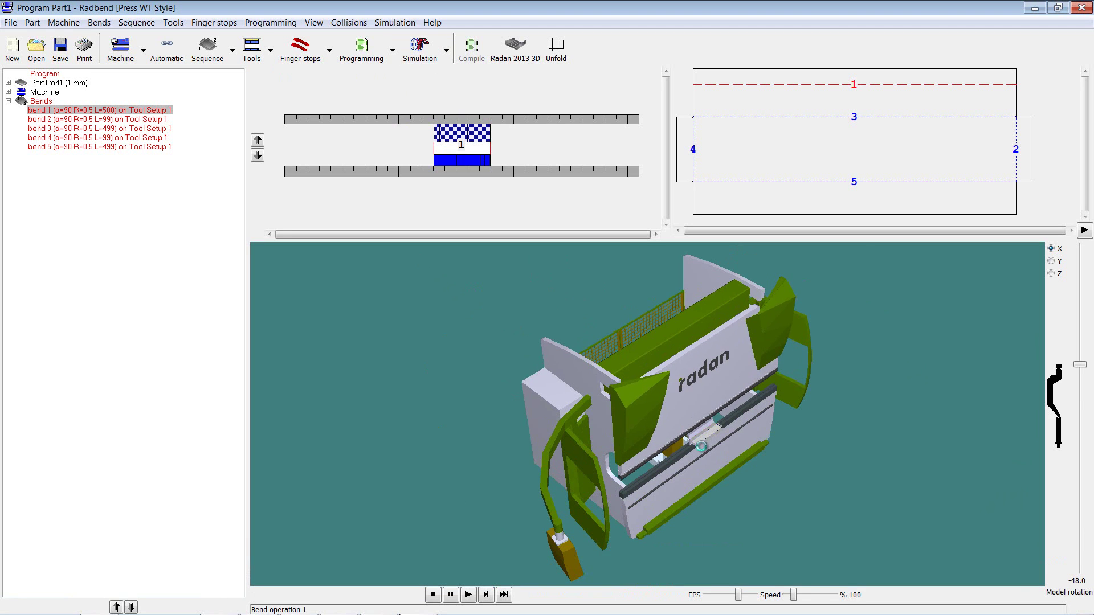
click(741, 459)
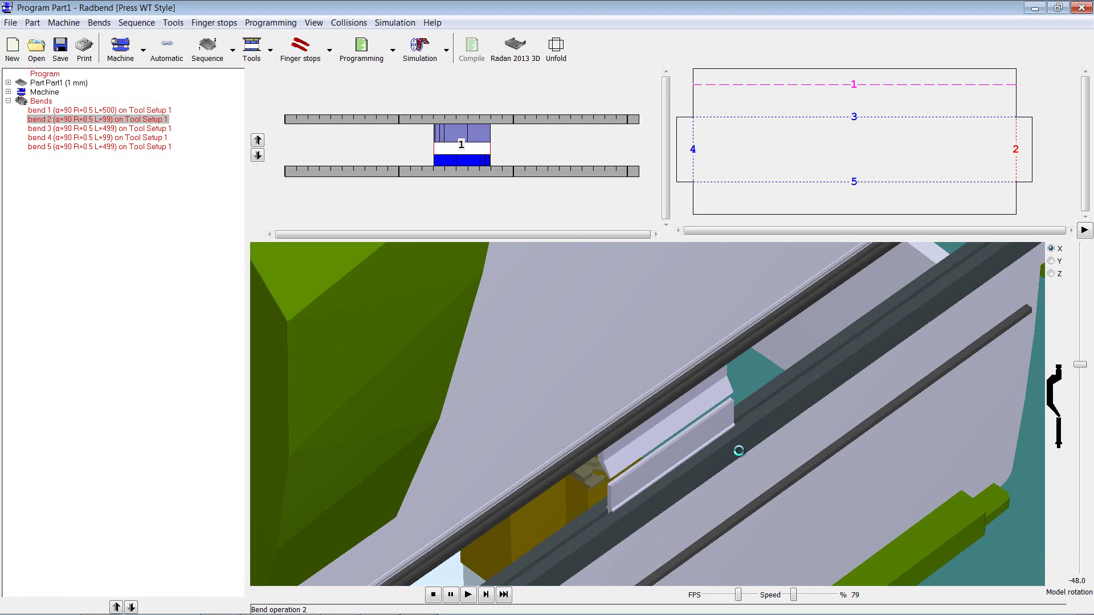